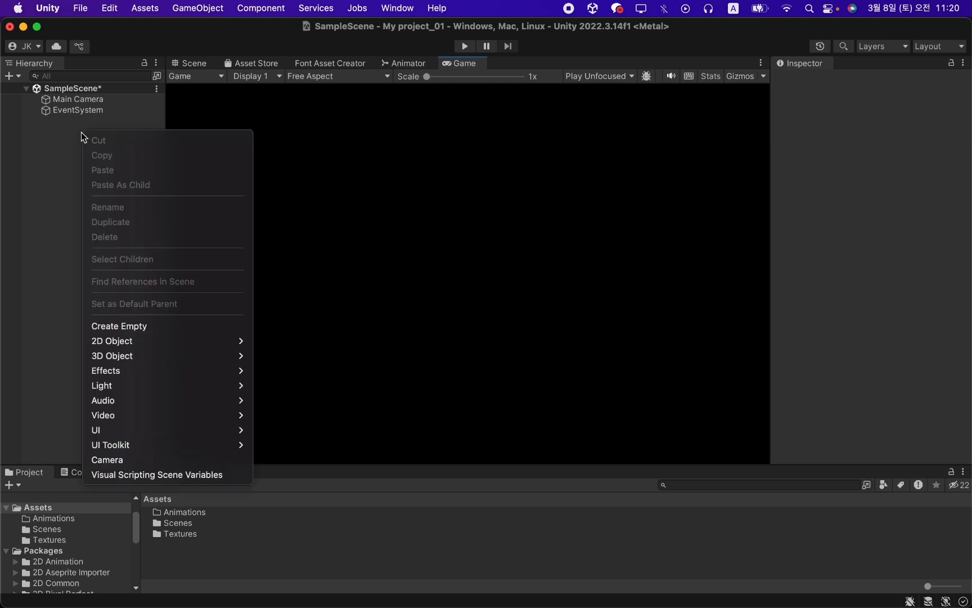
Add a UI Canvas to the scene and keep its default name.
mouse_move(145, 429)
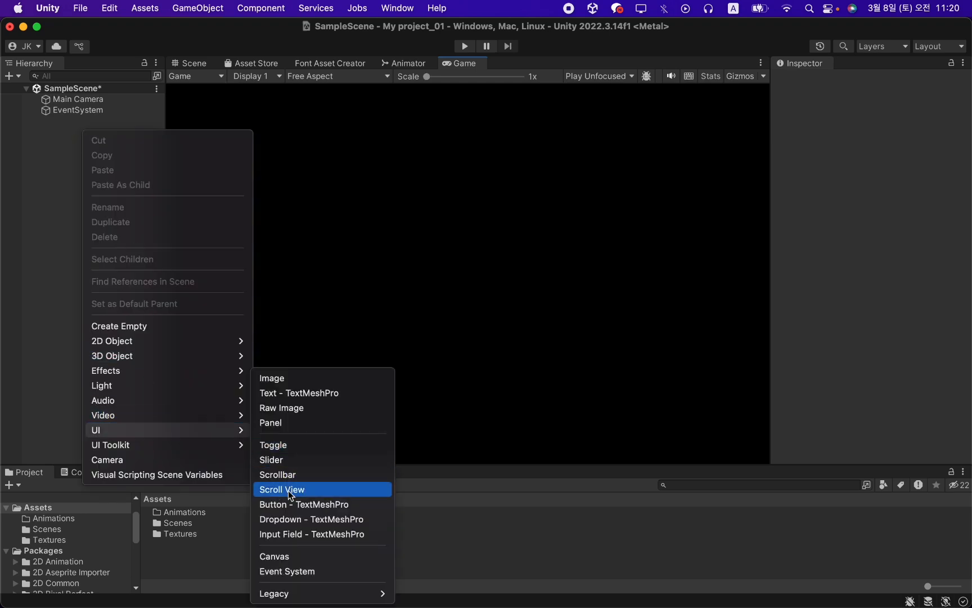
click(291, 558)
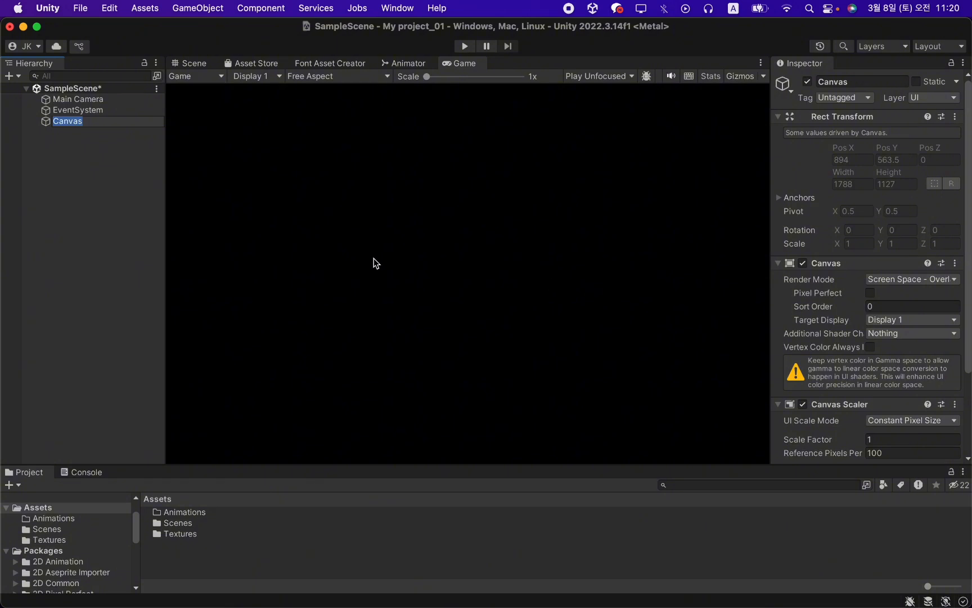
click(125, 147)
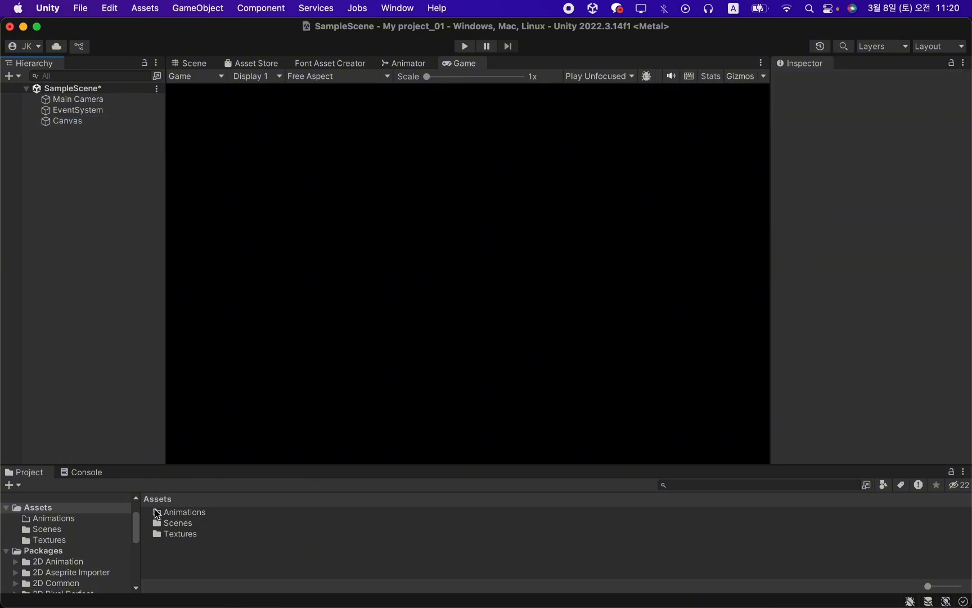
Open the Textures asset folder and add a UI Image as a child of the Canvas.
double_click(179, 533)
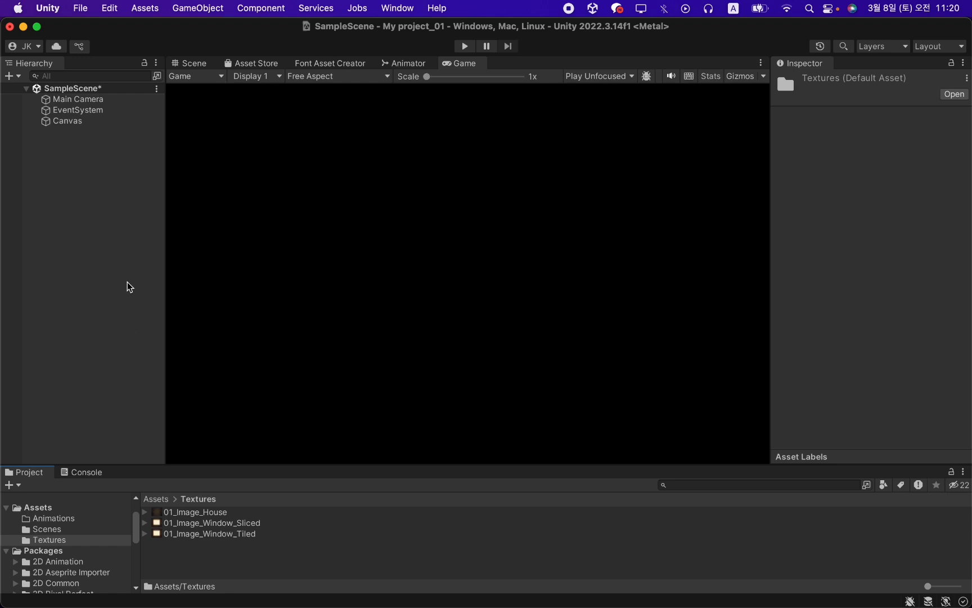
click(88, 122)
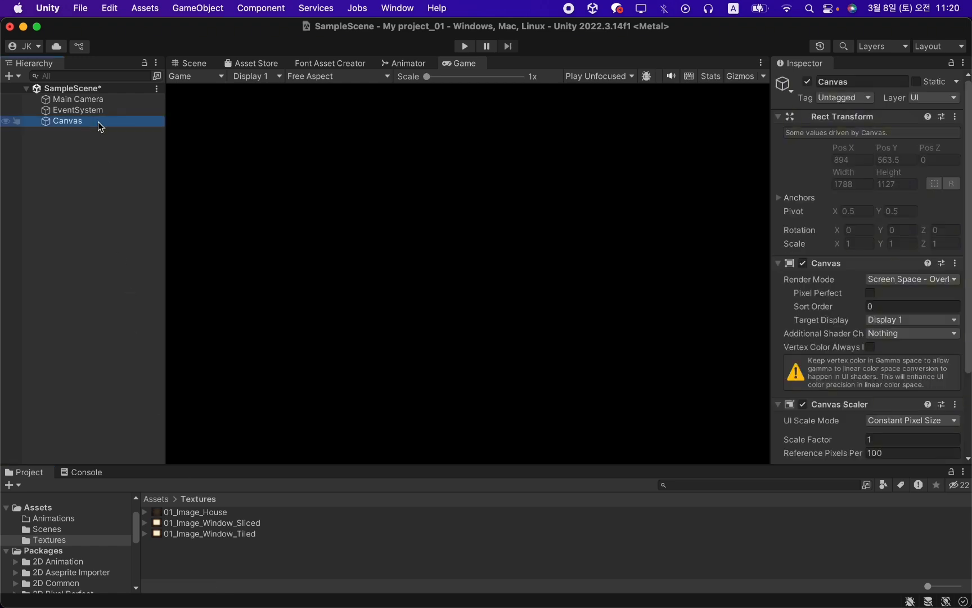
right_click(98, 122)
mouse_move(247, 457)
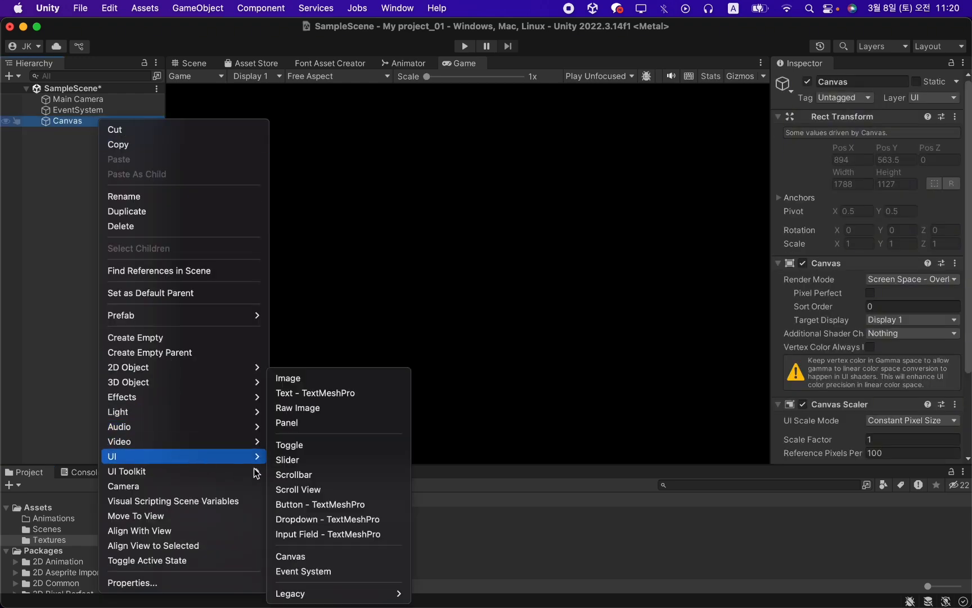
click(303, 379)
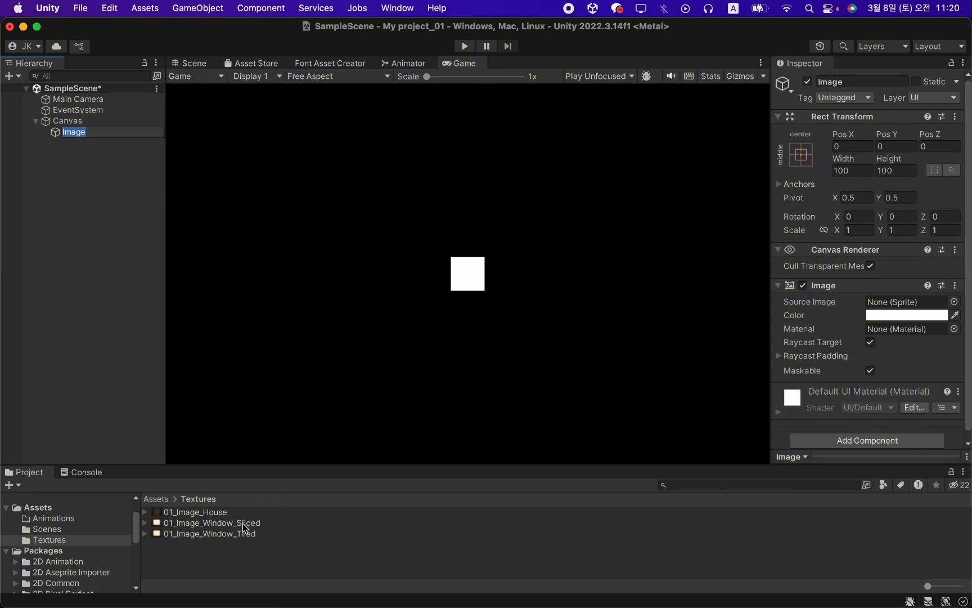
Assign the 01_Image_Window_Sliced sprite as the Image's source and set the Image to its native size.
drag(243, 523, 855, 304)
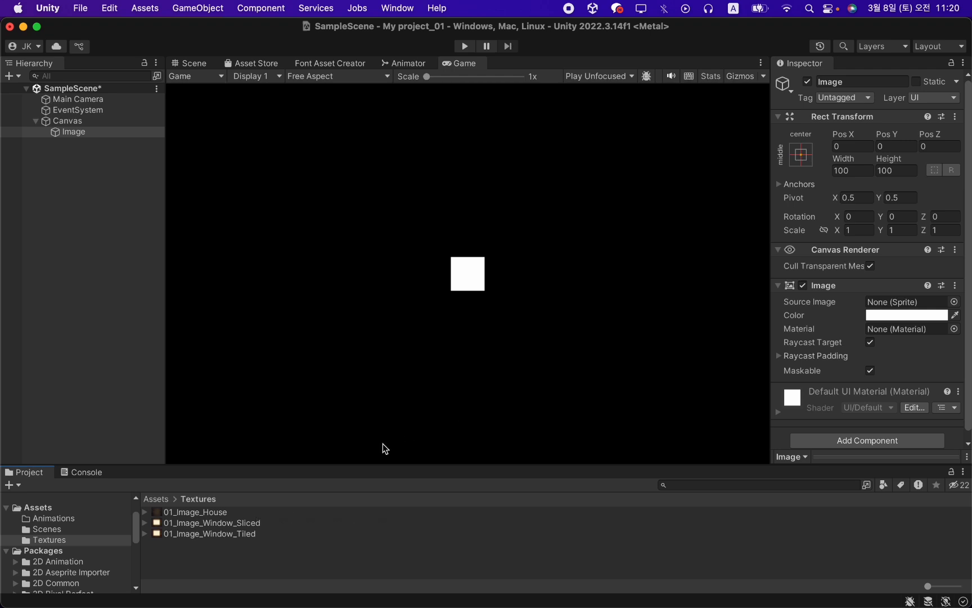
drag(251, 517, 882, 304)
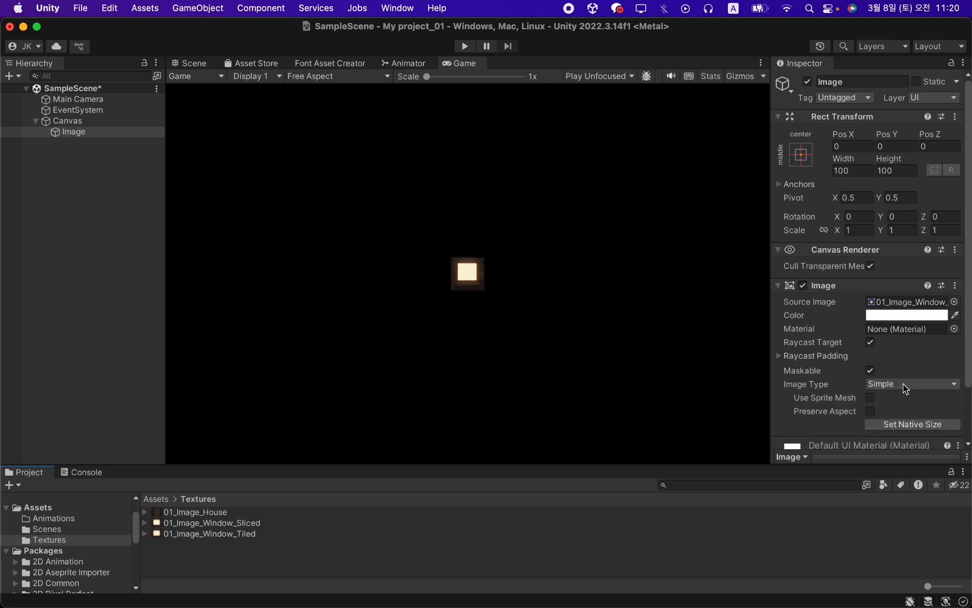
click(907, 420)
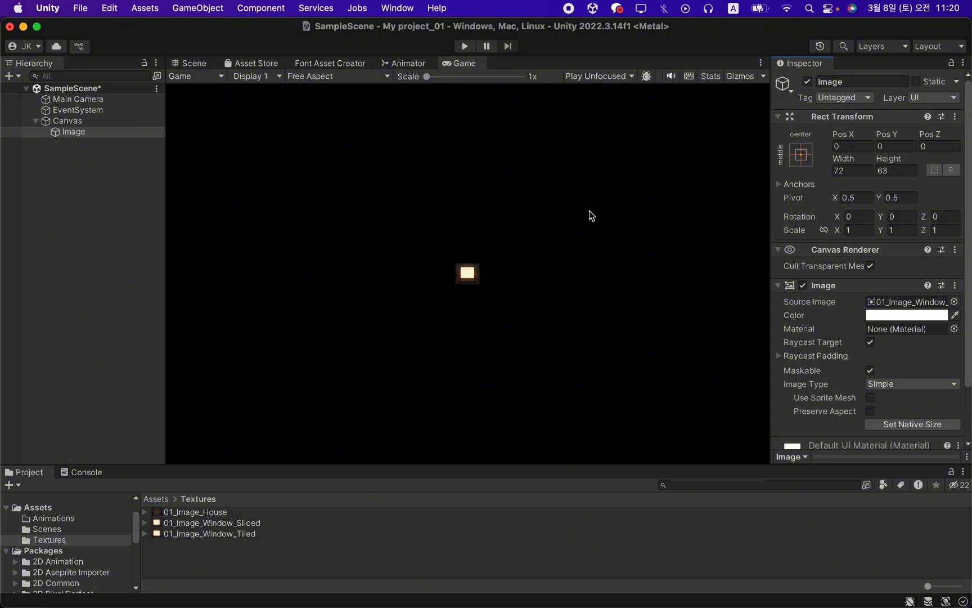
Switch to the Scene view and set the left border of the 01_Image_Window_Sliced texture to 30 in the Sprite Editor.
click(201, 63)
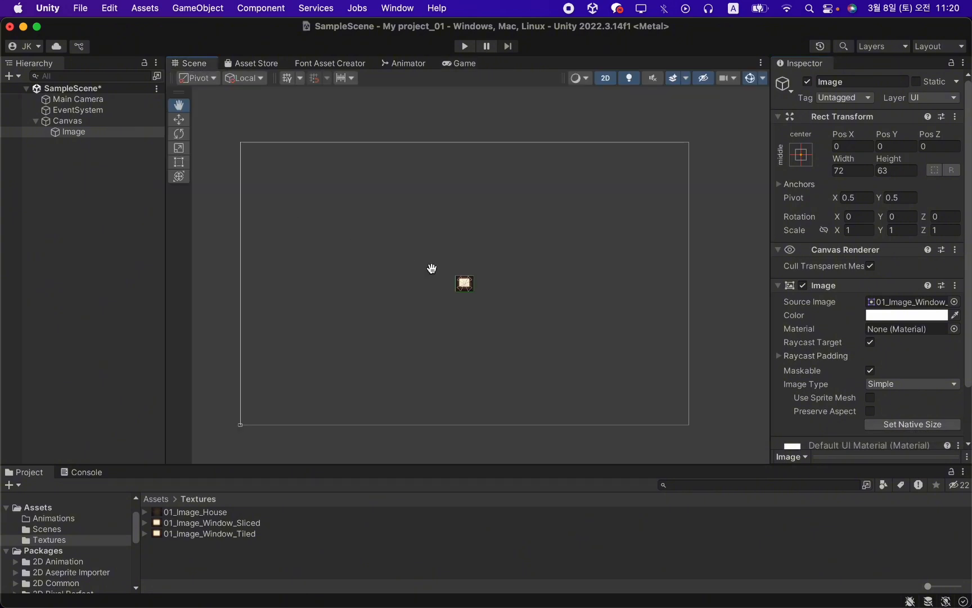
scroll(532, 302, down, 2)
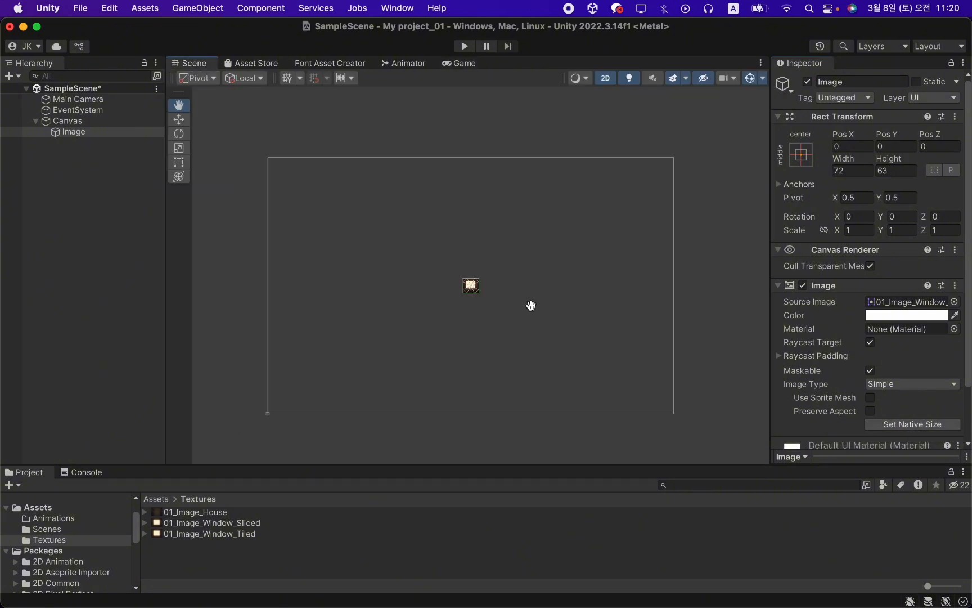
scroll(532, 305, up, 4)
scroll(532, 305, up, 1)
drag(495, 328, 557, 338)
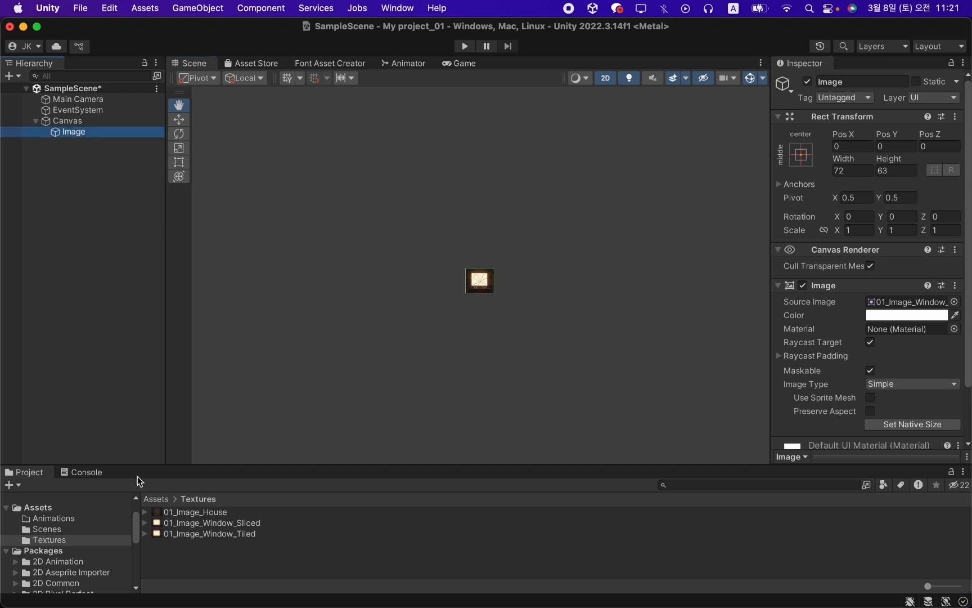
click(184, 523)
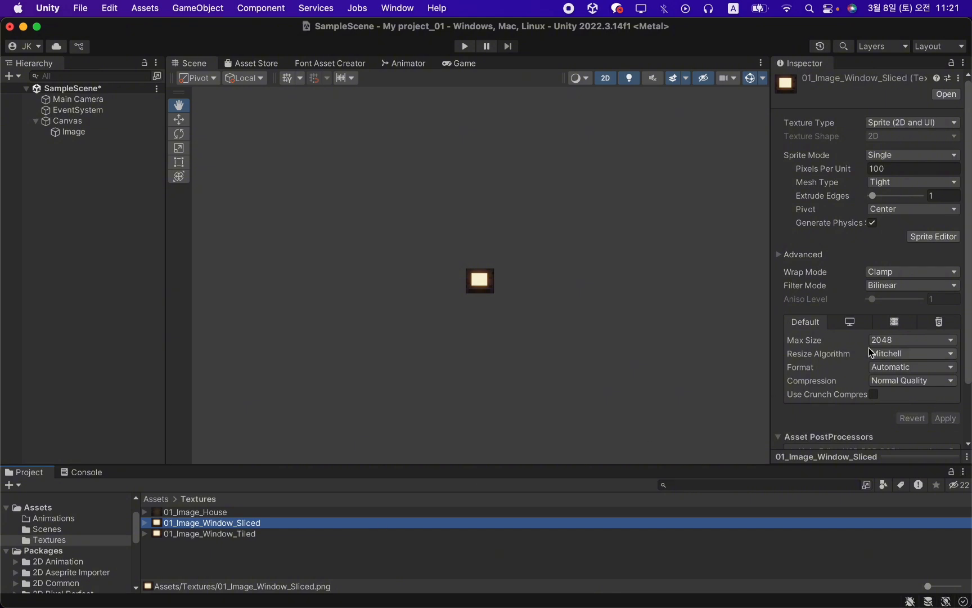
click(928, 239)
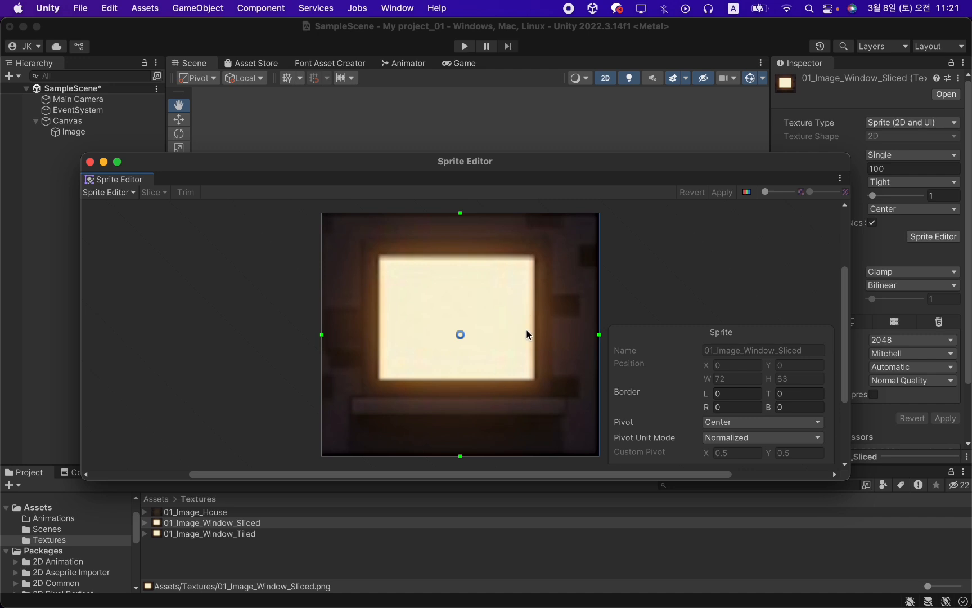
click(729, 394)
text(30)
Set the sprite's right border to 30, apply the border changes and close the Sprite Editor.
click(723, 408)
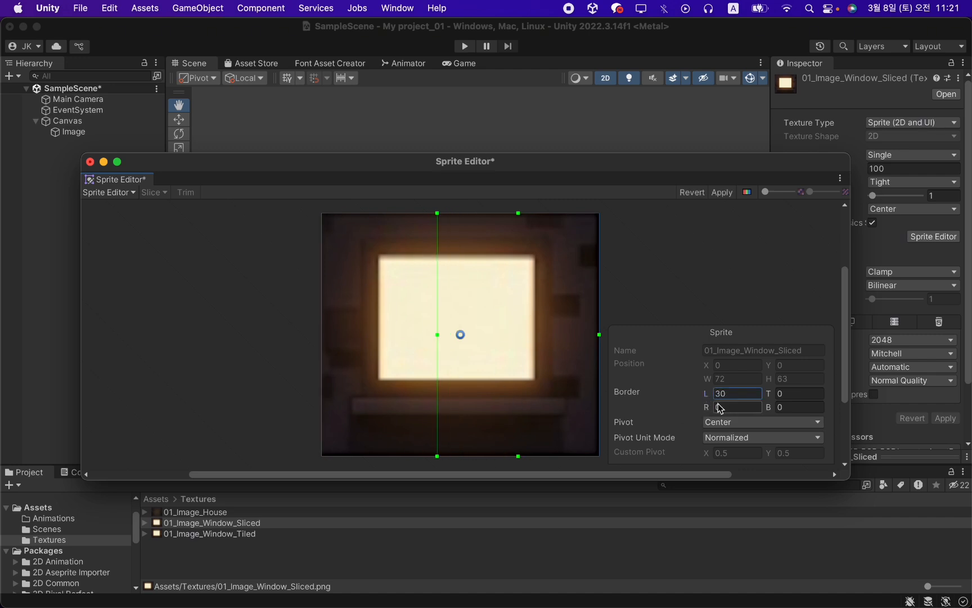
text(22)
drag(723, 409, 729, 411)
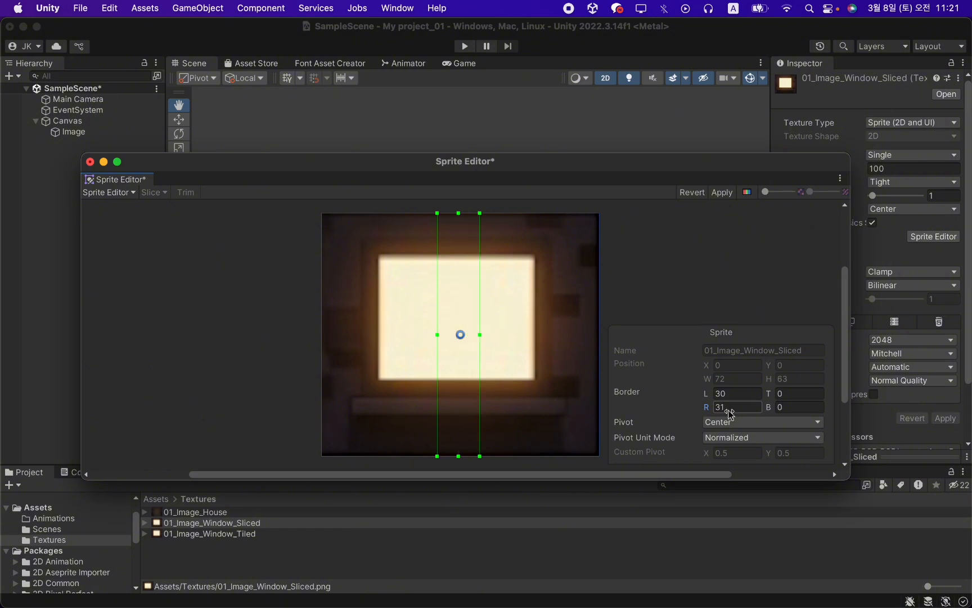
click(730, 409)
click(731, 410)
key(BackSpace)
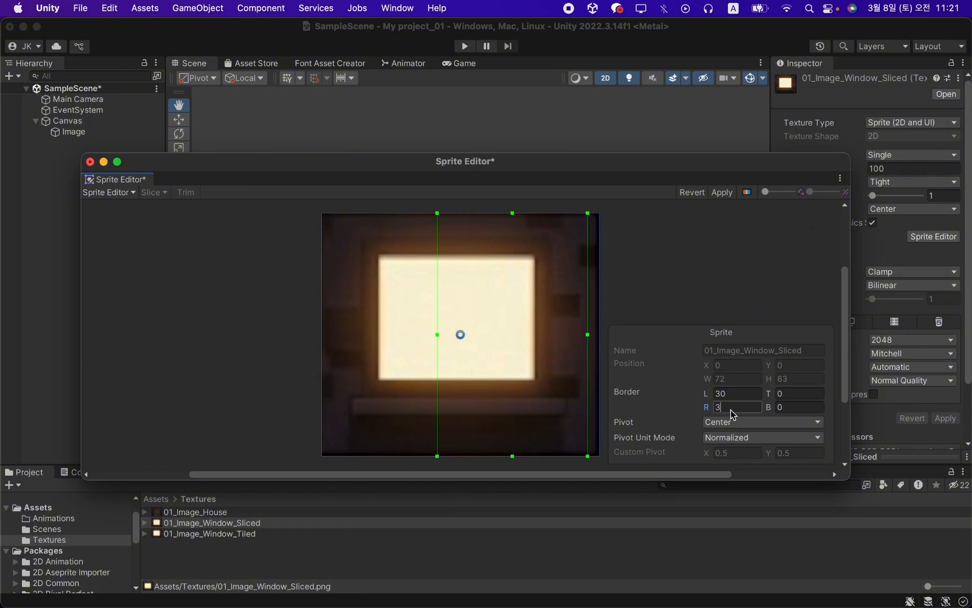
text(0)
click(729, 276)
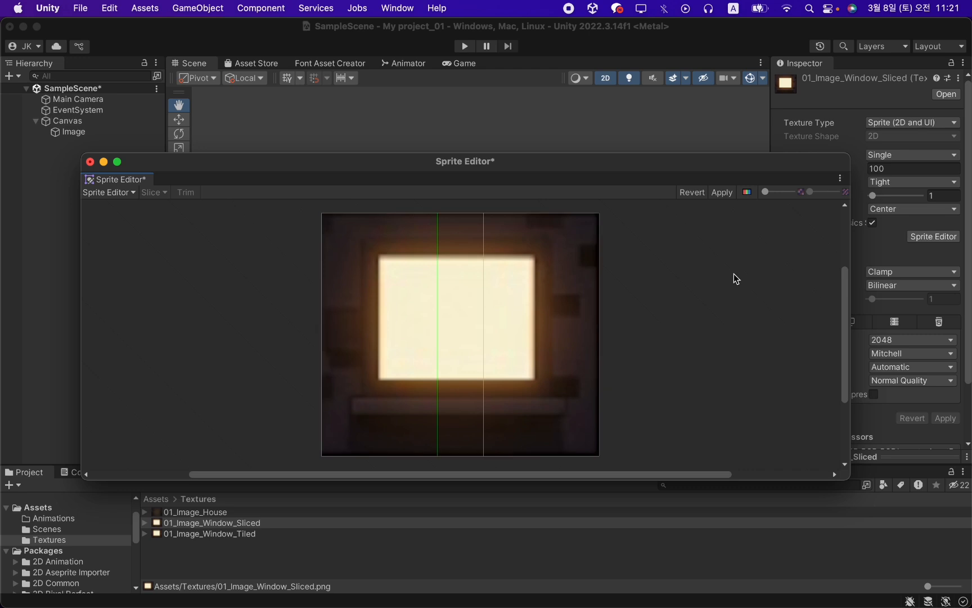
click(722, 193)
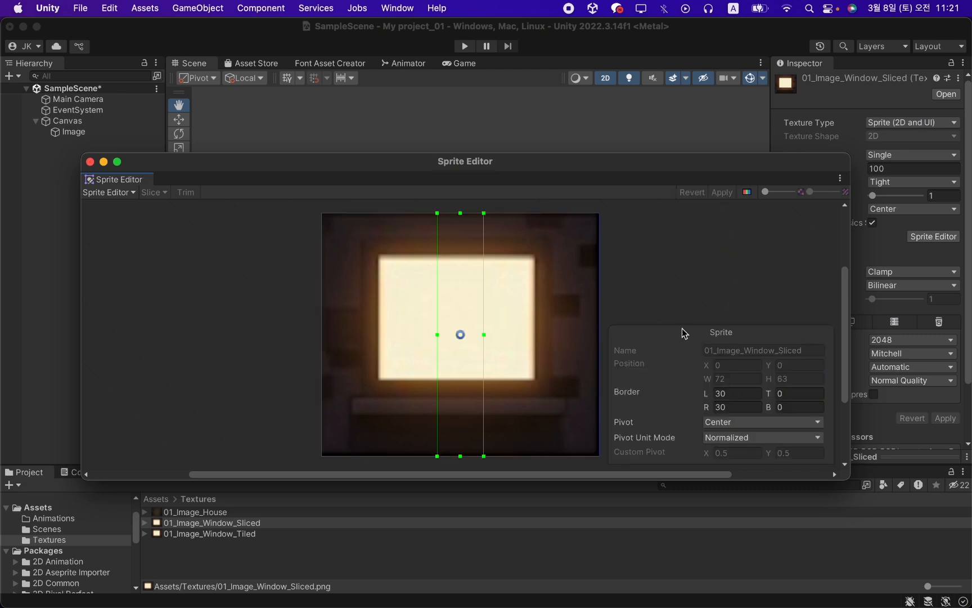
click(90, 161)
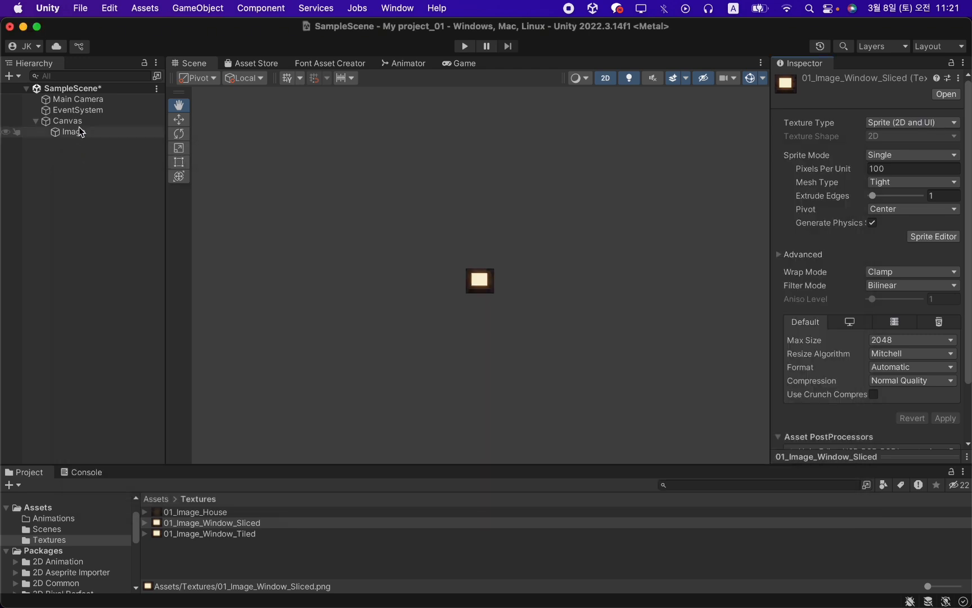
Change the image type of the Image object under the Canvas to Sliced.
click(79, 131)
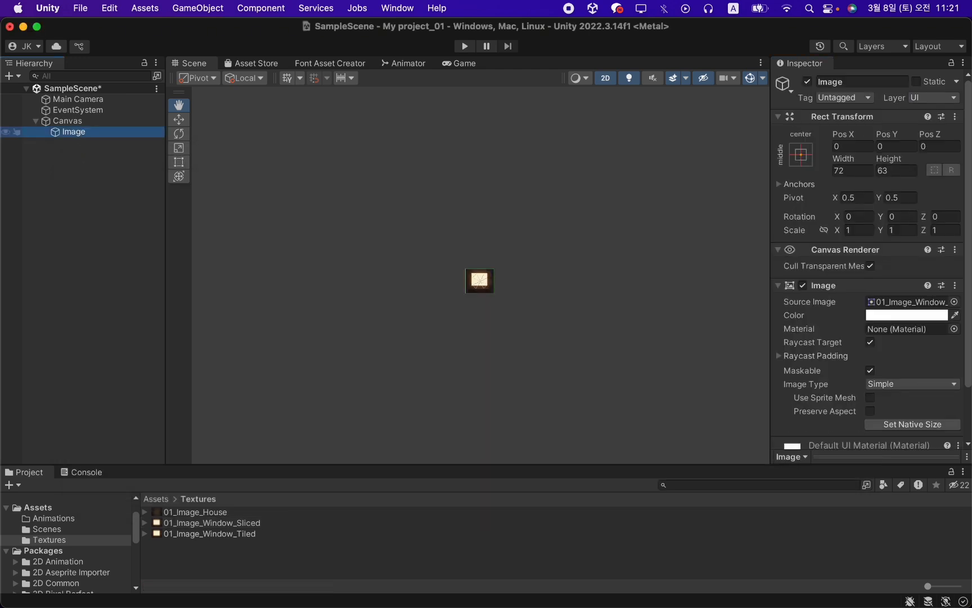
click(893, 383)
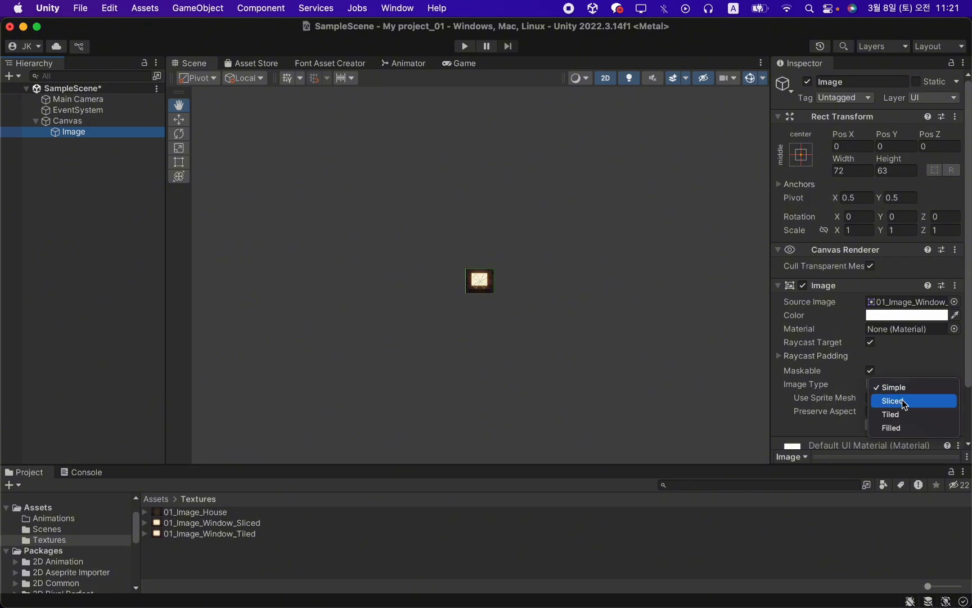
click(902, 400)
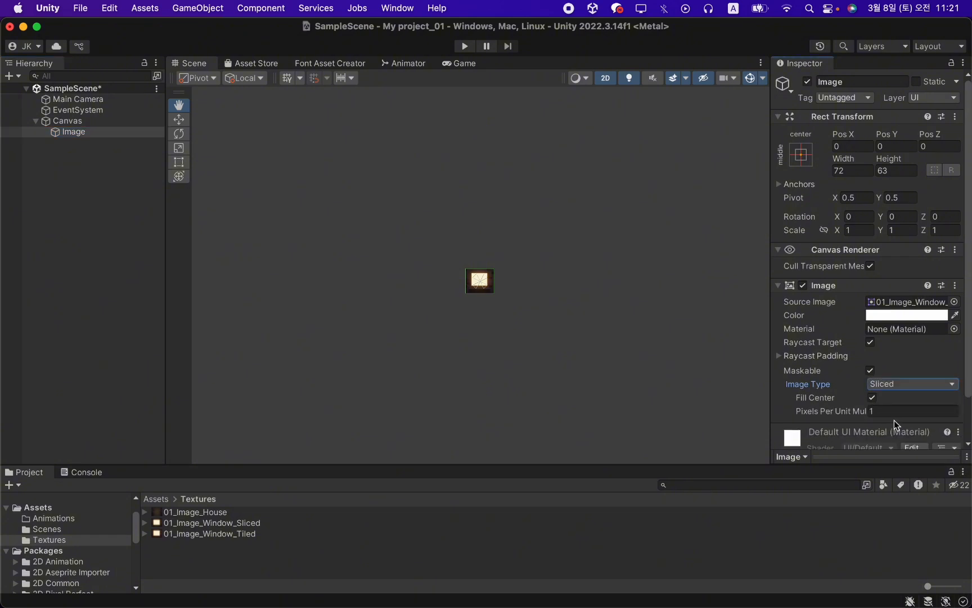
scroll(893, 421, down, 2)
scroll(893, 421, up, 2)
Widen the sliced Image by setting its Rect Transform width to 240.
click(853, 169)
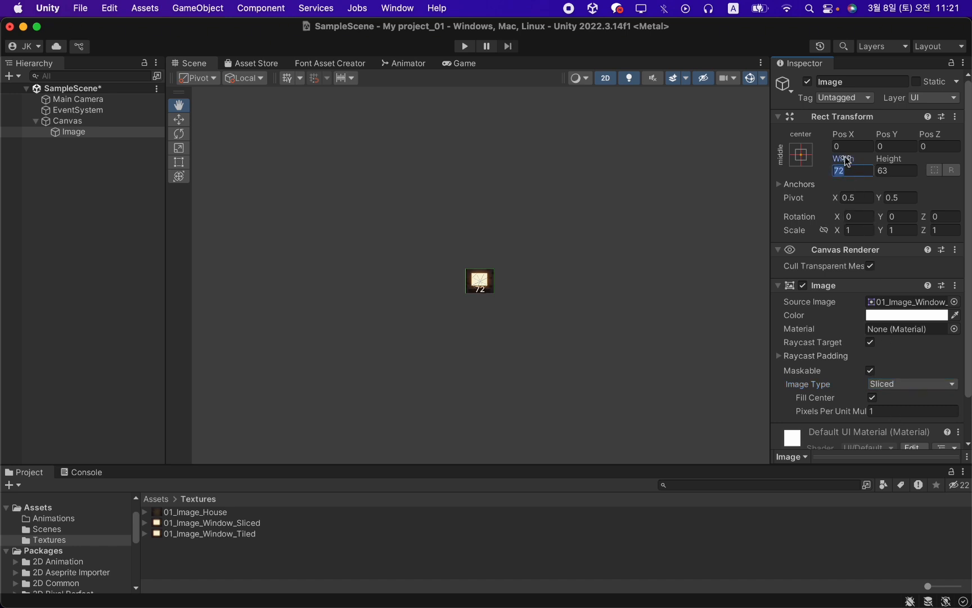
drag(846, 160, 970, 164)
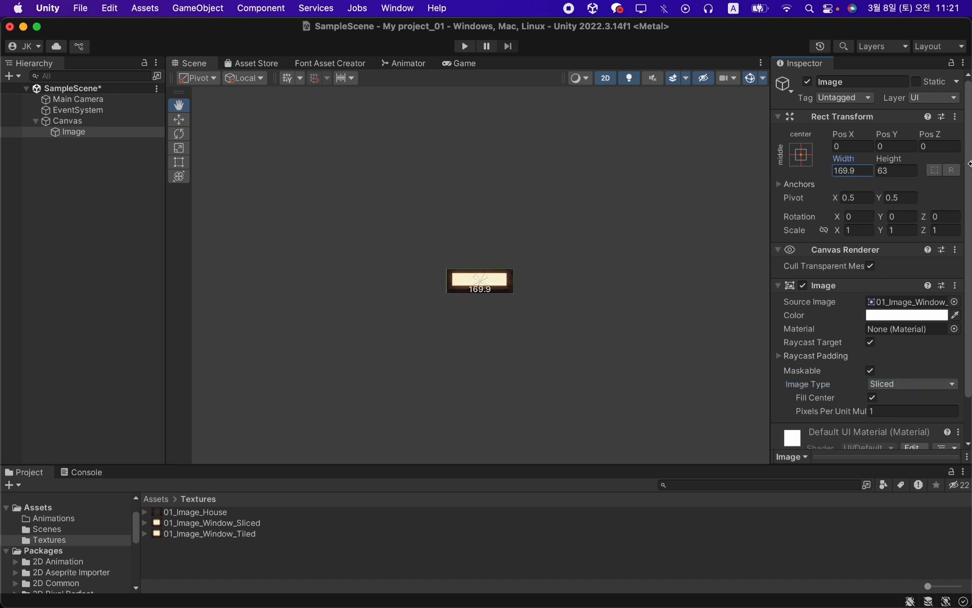
click(867, 169)
text(240)
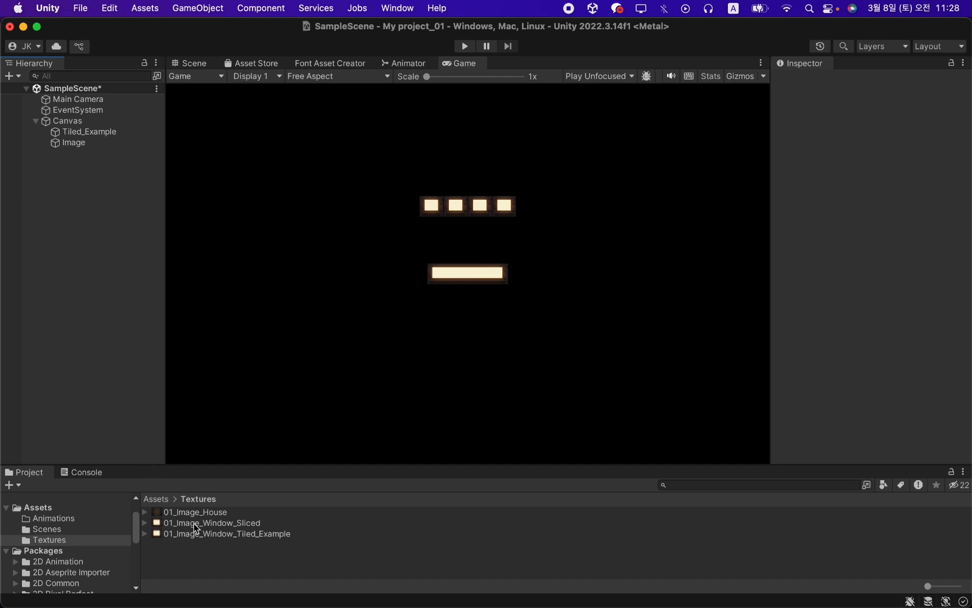
Duplicate the 01_Image_Window_Sliced texture and rename the copy 01_Image_Window_Sliced_Tiled.
click(222, 523)
key(super+d)
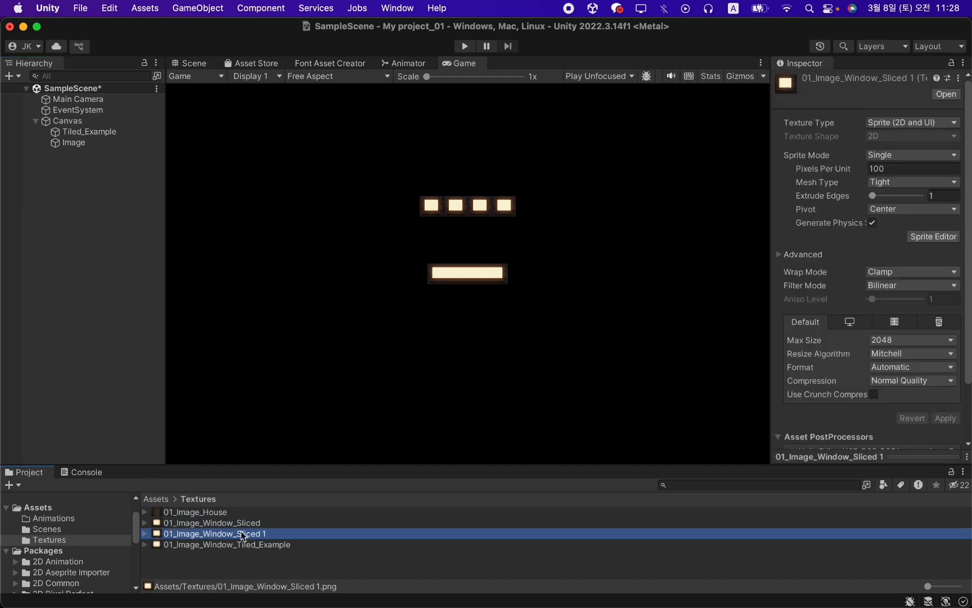
click(284, 536)
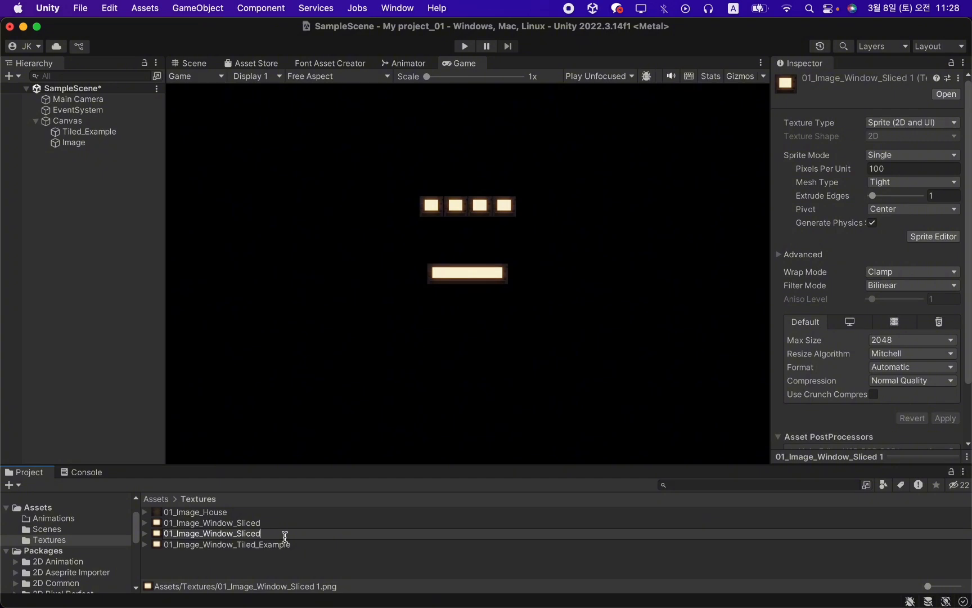
text(_Tiled)
key(Return)
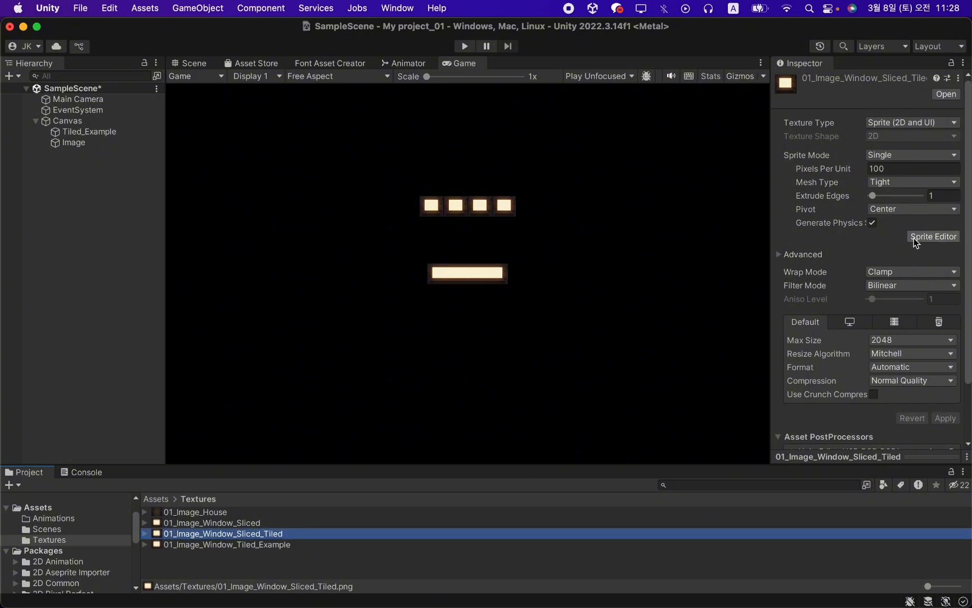
Replace the source image of the Tiled_Example object with the 01_Image_Window_Sliced sprite.
click(933, 236)
click(22, 209)
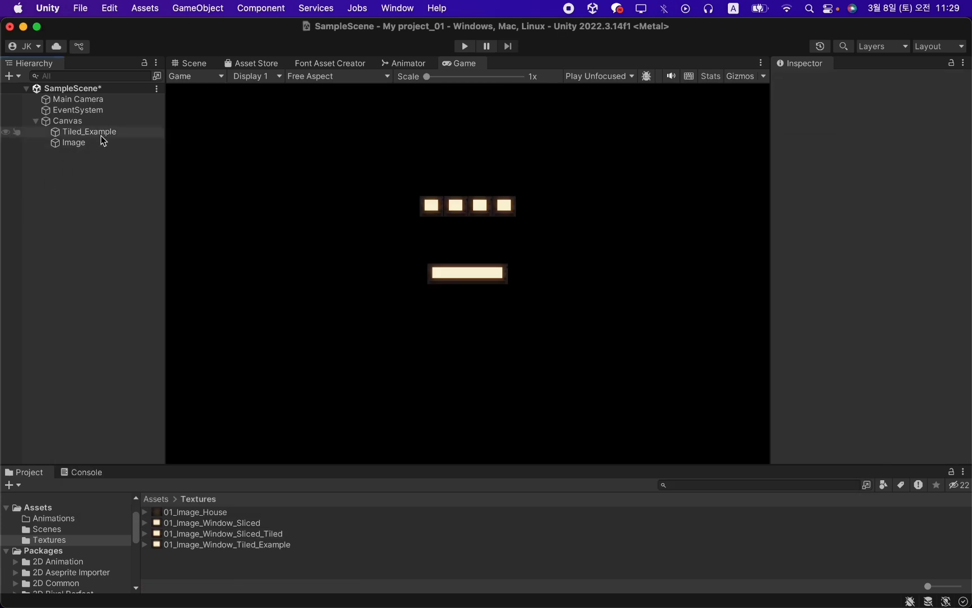
click(90, 133)
drag(218, 525, 891, 304)
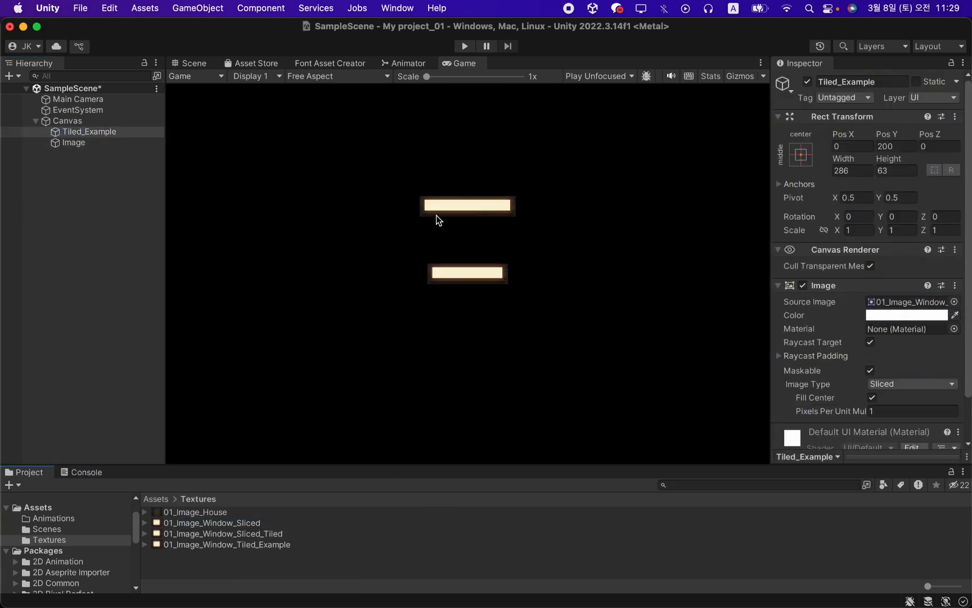
Set the left and right borders of the 01_Image_Window_Sliced_Tiled sprite to 0 in the Sprite Editor and apply the change.
click(233, 534)
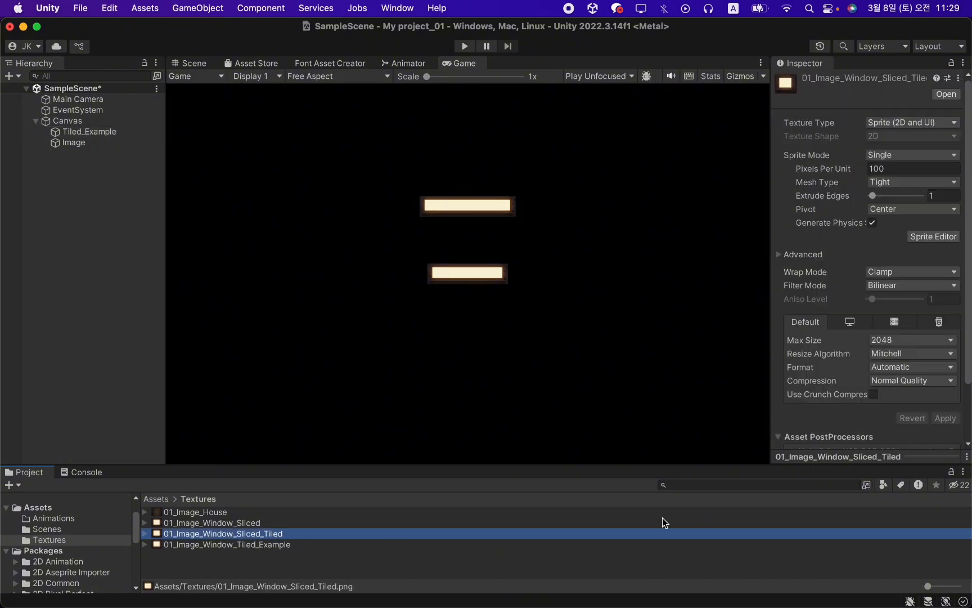
click(933, 236)
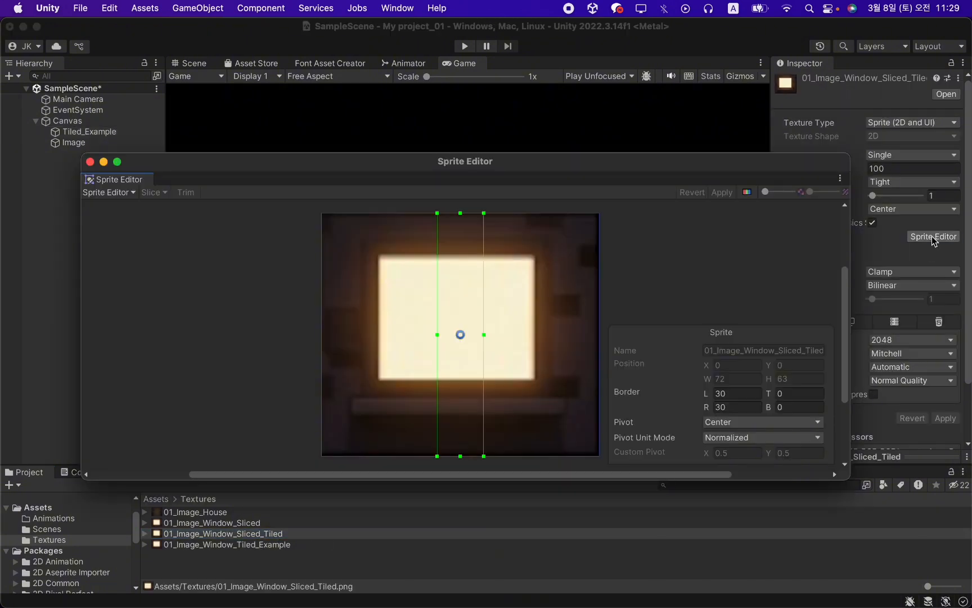
click(735, 392)
text(0)
click(735, 408)
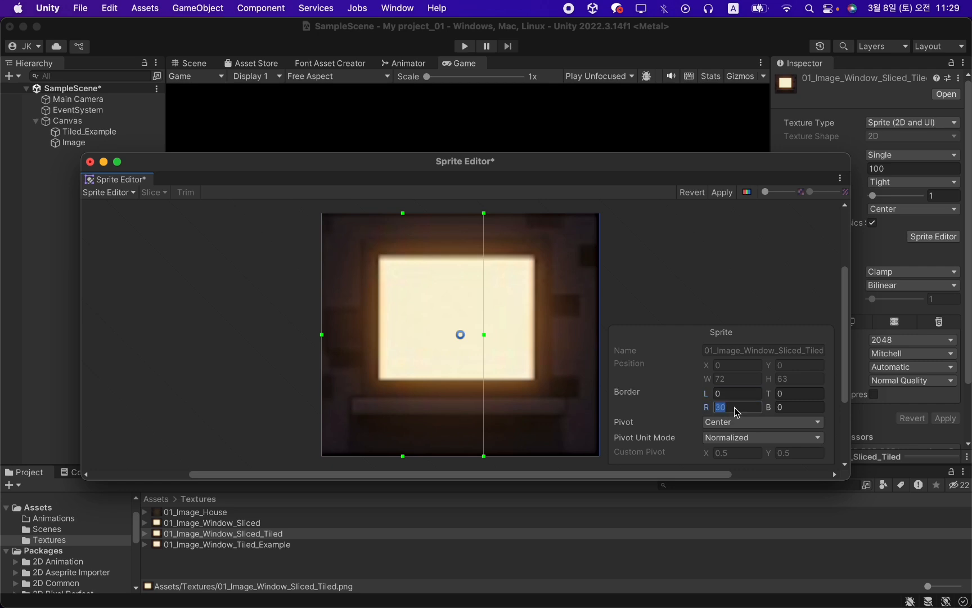
text(0)
click(721, 192)
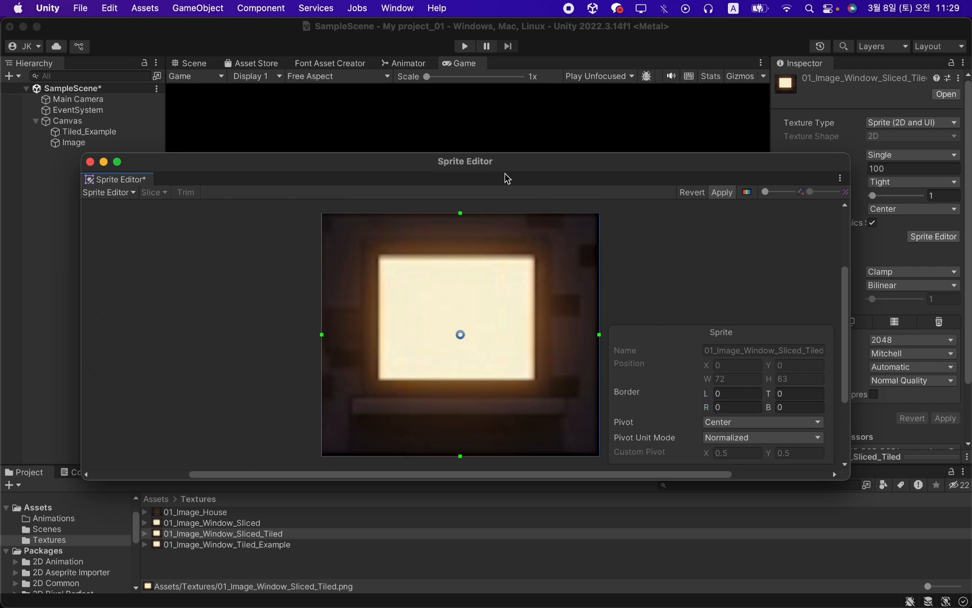
click(90, 162)
Duplicate the Image object under the Canvas and rename the copy Image_Tiled.
click(86, 145)
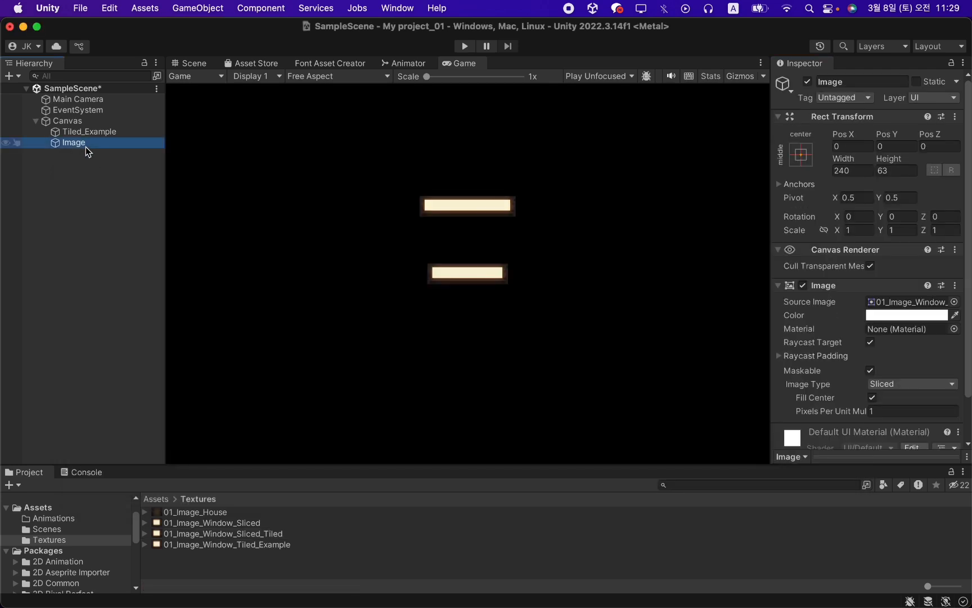
key(super+d)
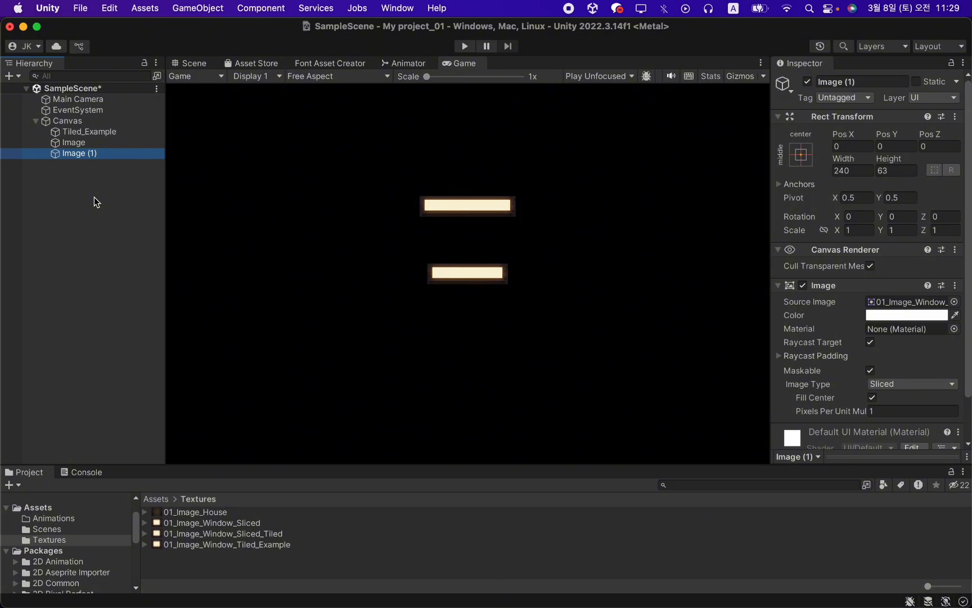
key(Return)
key(Right)
key(BackSpace)
key(BackSpace)
key(BackSpace)
key(BackSpace)
text(_Tiled)
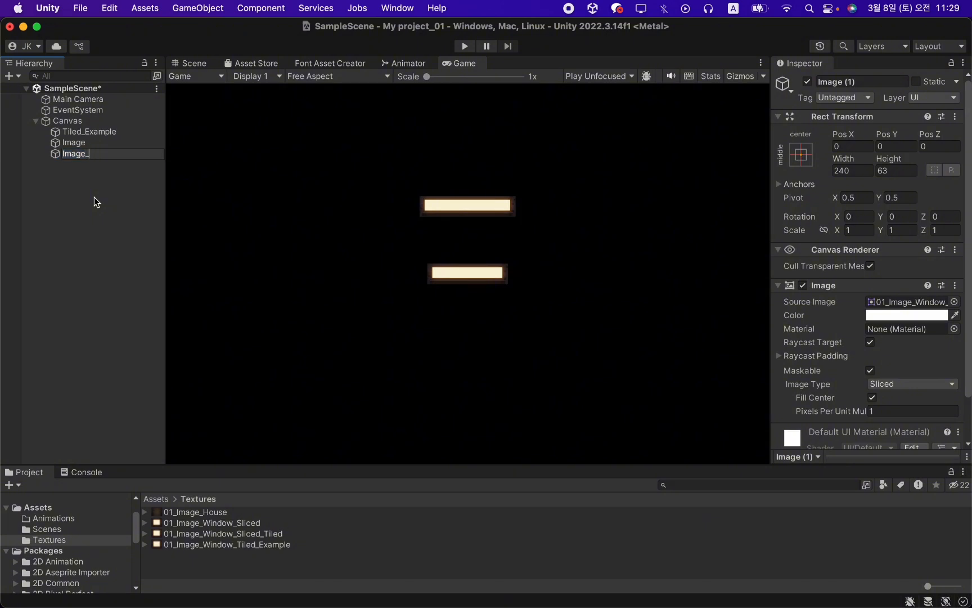
key(Return)
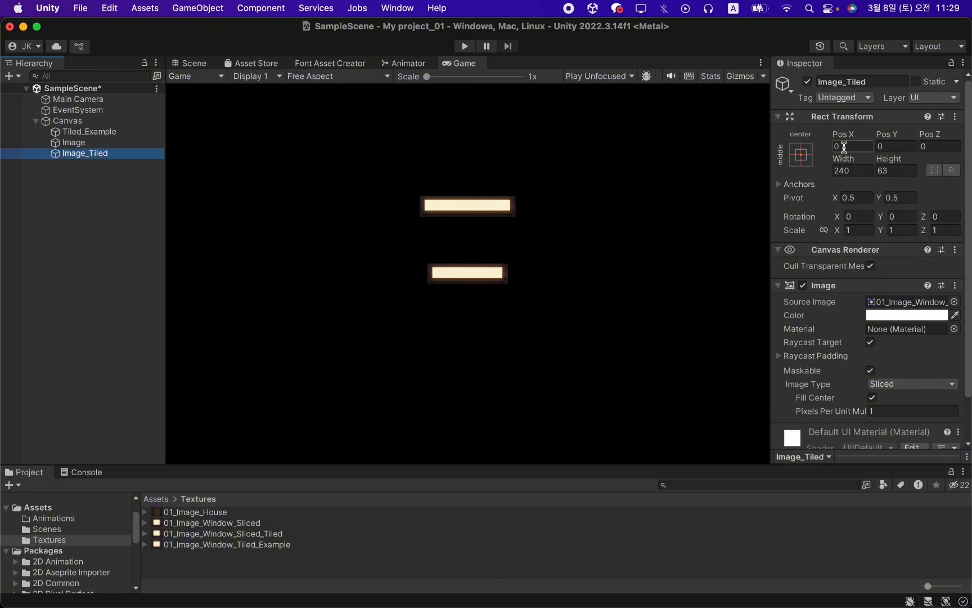
Set the Pos Y of Image_Tiled to -200 and change its image type to Tiled.
click(891, 147)
text(-200)
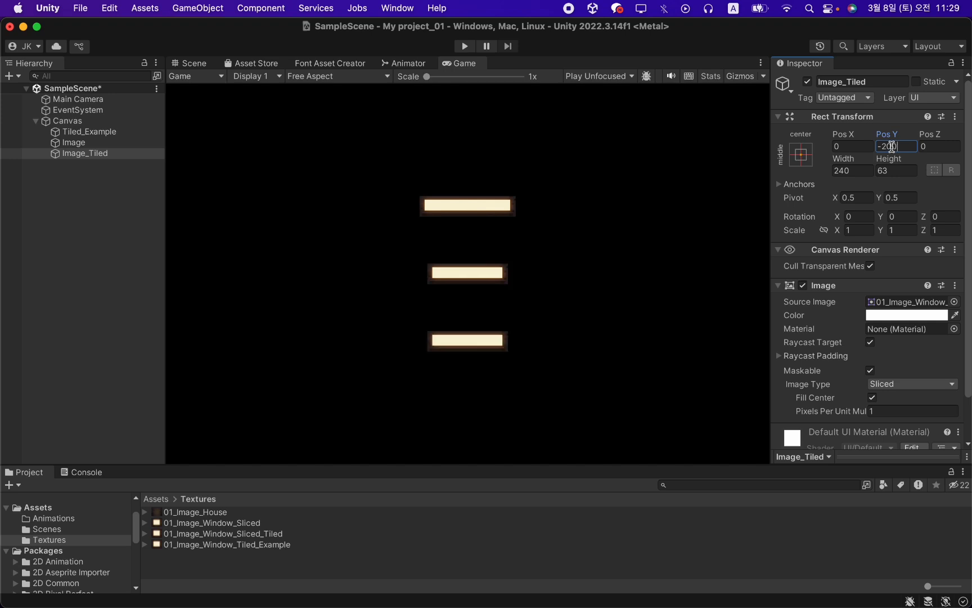
click(910, 384)
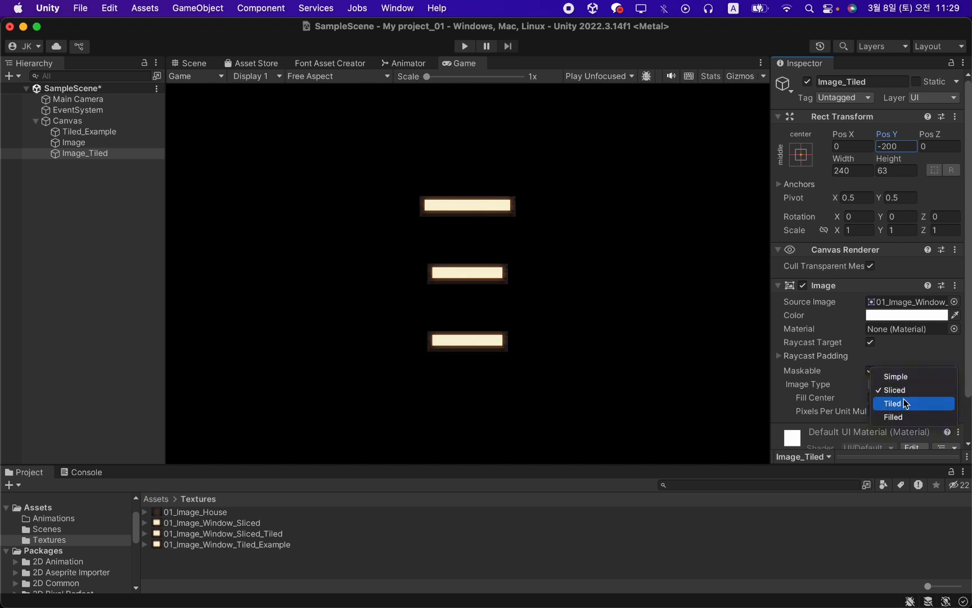
click(903, 405)
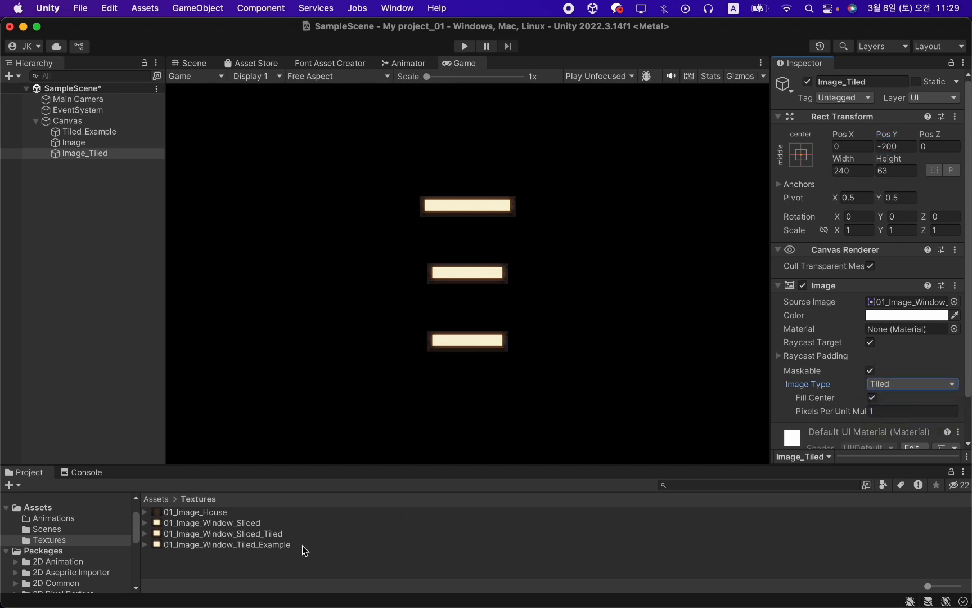
Assign the borderless tiled window sprite as the source image of Image_Tiled and enlarge the object to about 282.6 by 127.6.
drag(279, 550, 914, 306)
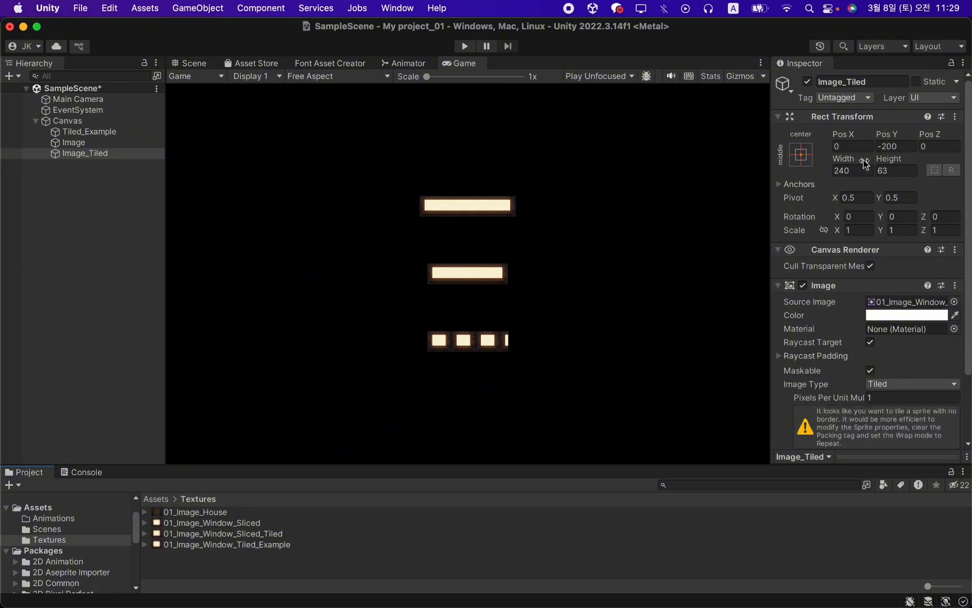
drag(861, 160, 971, 149)
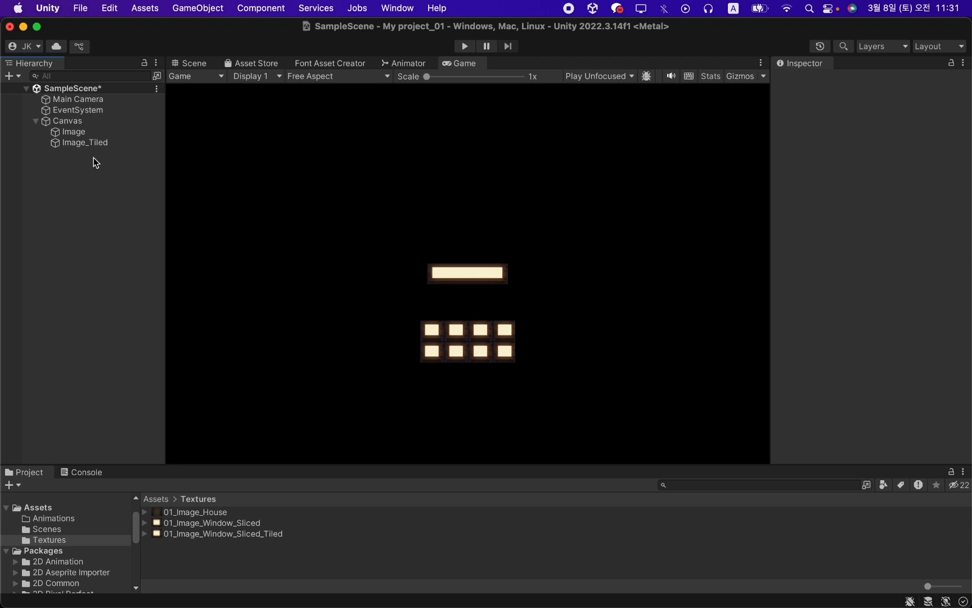
Duplicate the Image_Tiled object as Image_Filled and set the copy's Pos Y to 200.
click(95, 143)
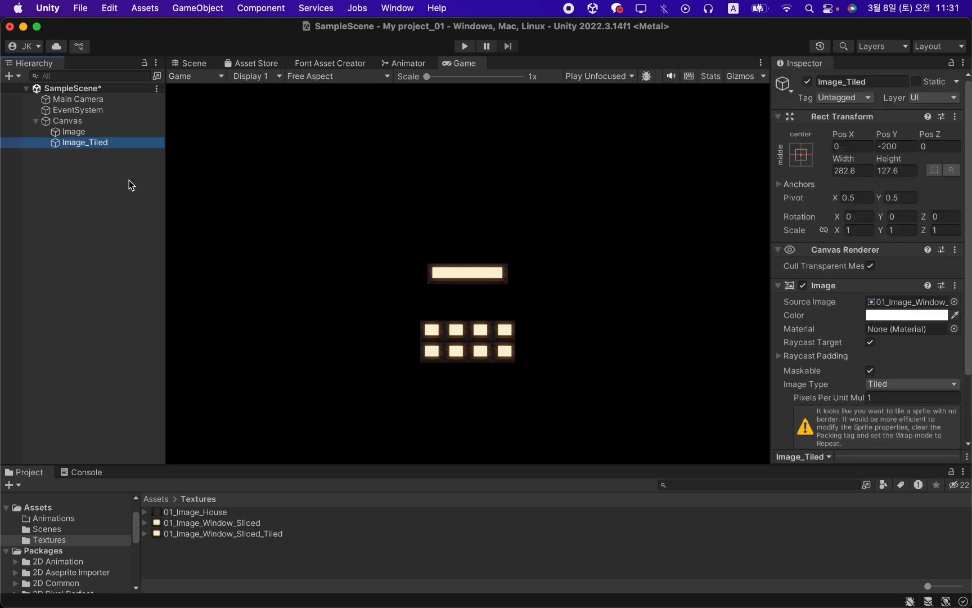
key(super+d)
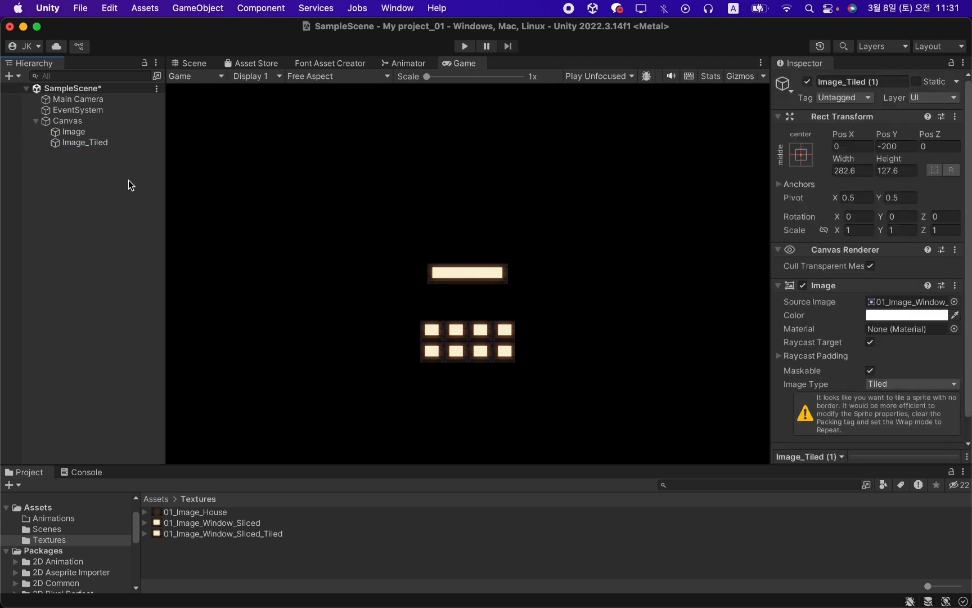
key(Return)
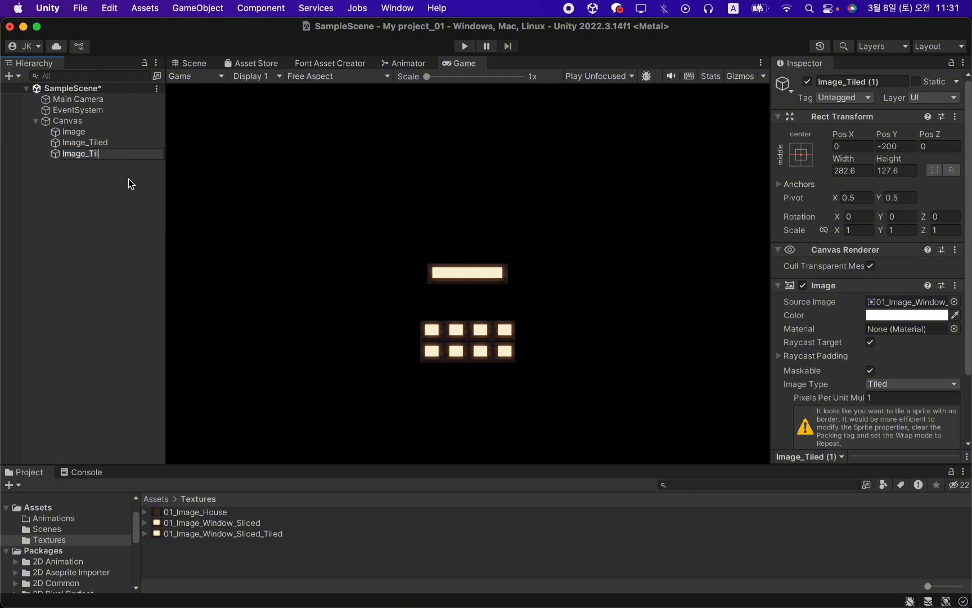
key(BackSpace)
key(BackSpace)
key(BackSpace)
text(Filled)
key(Return)
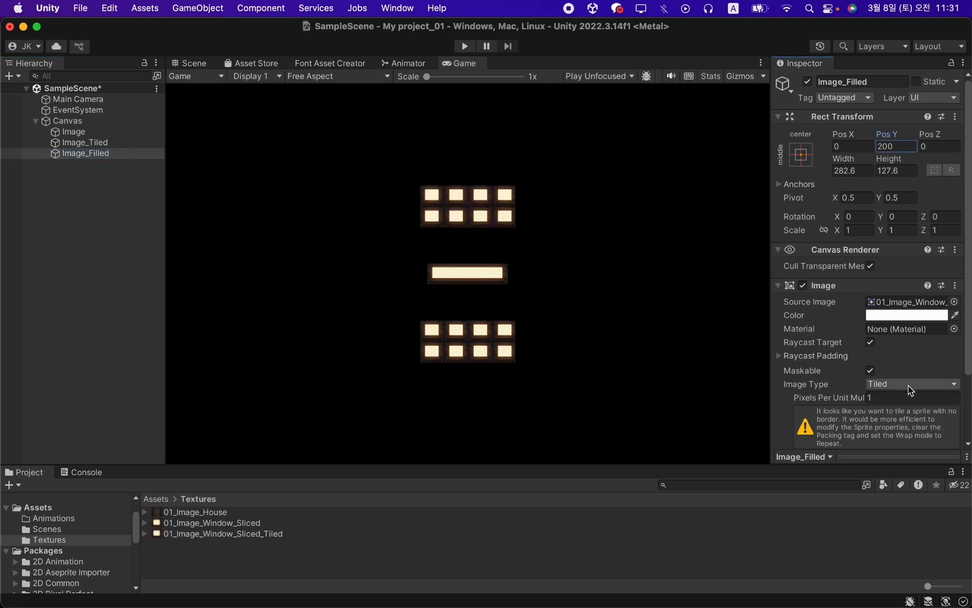
Change the image type of Image_Filled to Filled and set its Radial 360 fill origin to Top.
click(909, 385)
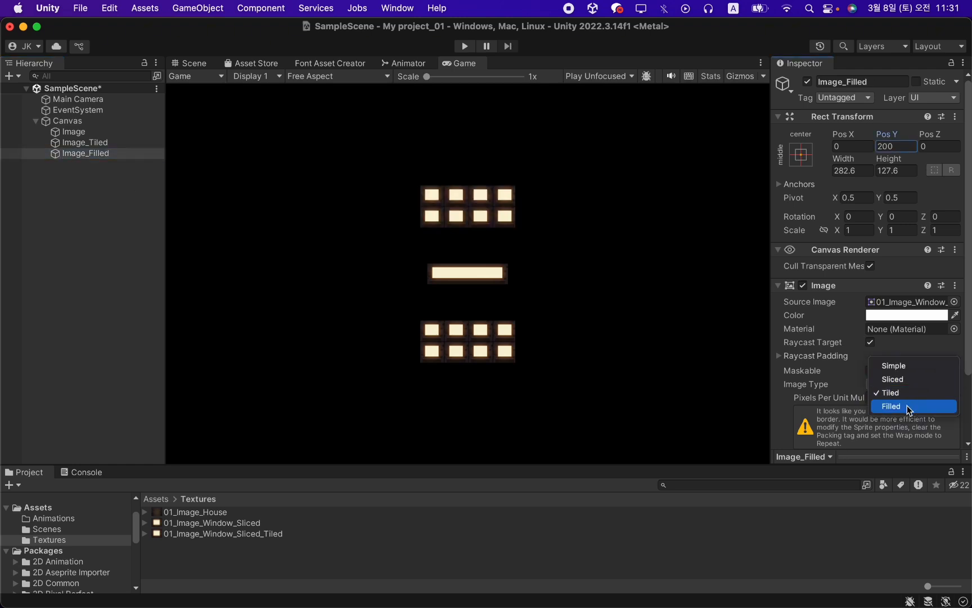
click(906, 405)
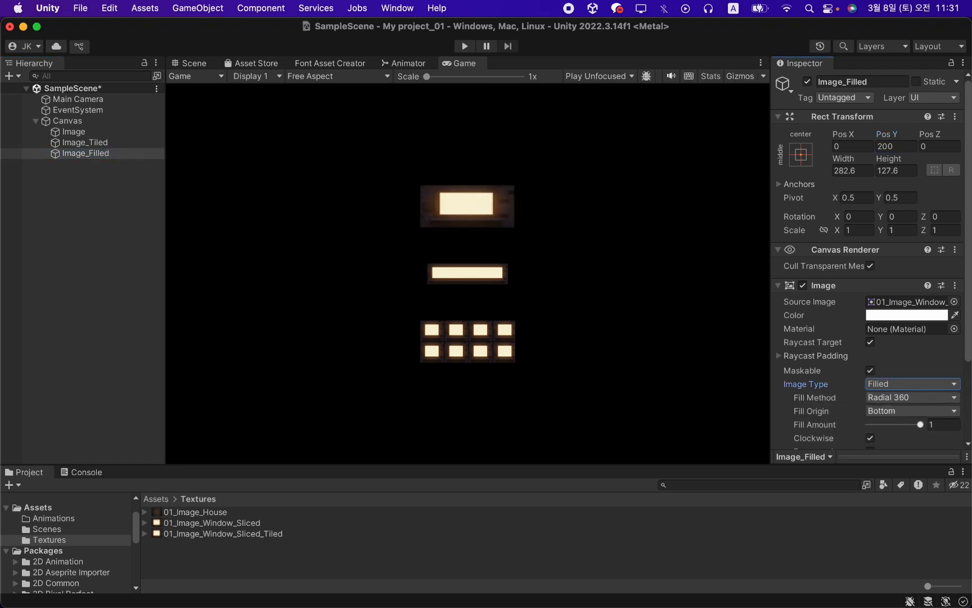
scroll(900, 427, down, 3)
scroll(901, 428, down, 1)
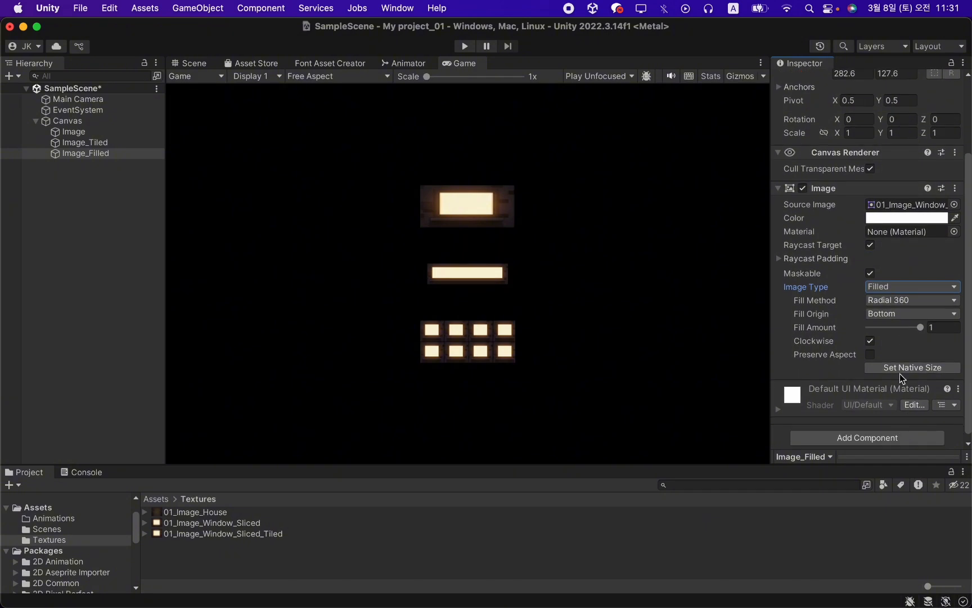
click(908, 314)
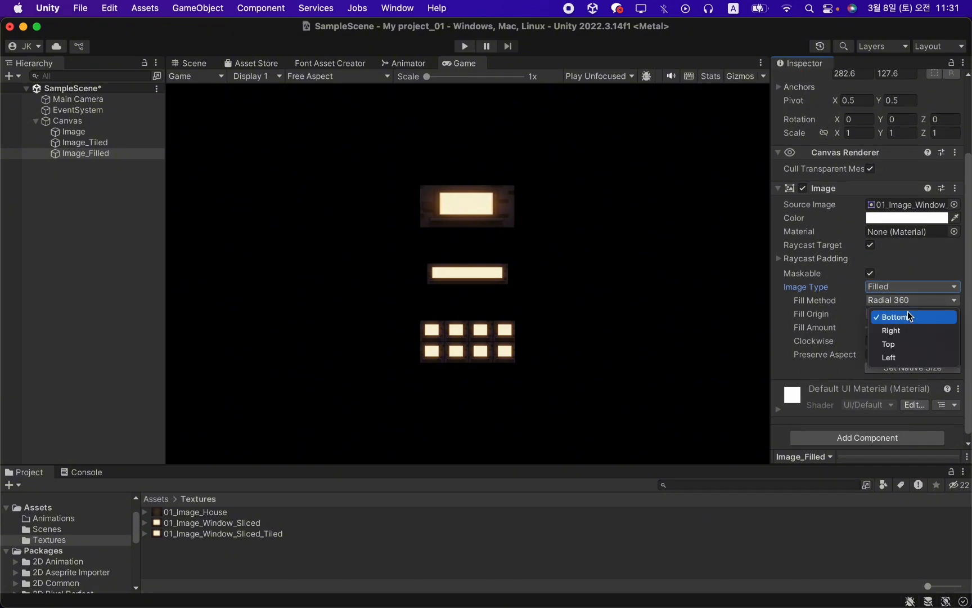
click(907, 342)
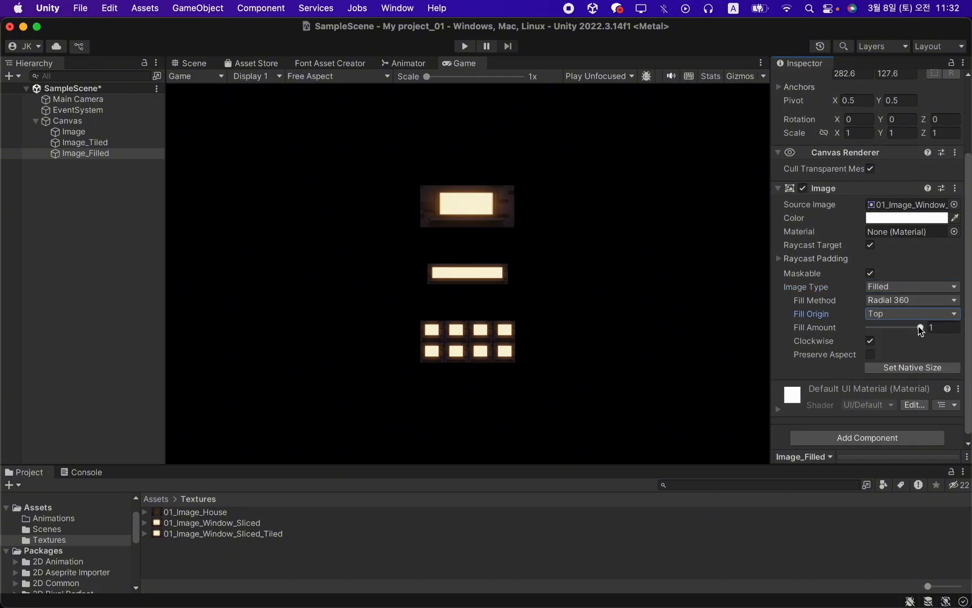
Vary the fill amount of Image_Filled with Clockwise on and then turned off, returning the amount to 1.
mouse_move(920, 328)
mouse_down()
mouse_move(856, 328)
mouse_move(930, 323)
mouse_up()
click(871, 343)
mouse_move(917, 325)
mouse_down()
mouse_move(864, 324)
mouse_move(928, 325)
mouse_up()
Switch the fill method to Horizontal, vary the fill amount from the Left origin, and change the origin to Right.
click(926, 298)
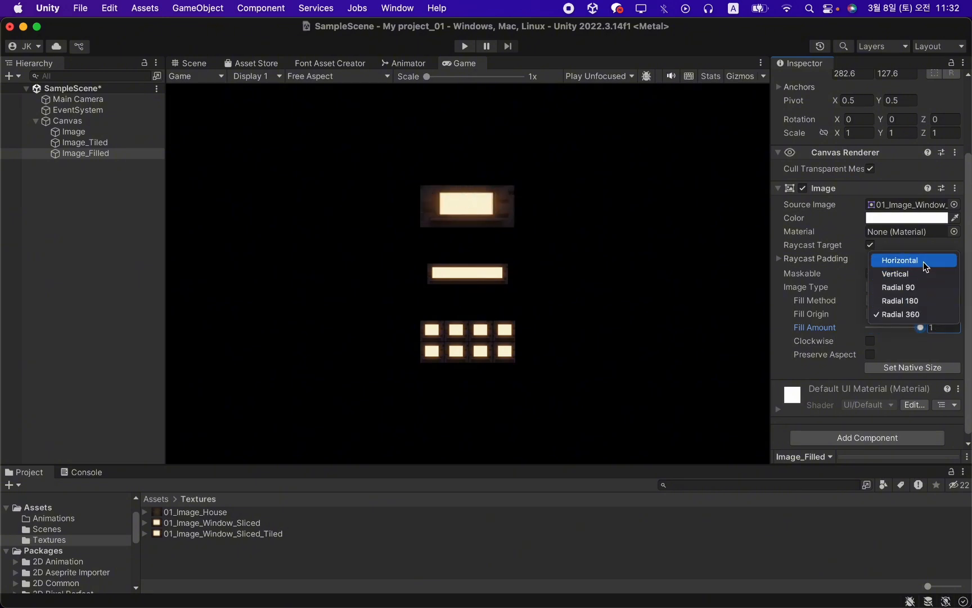
click(900, 260)
click(900, 323)
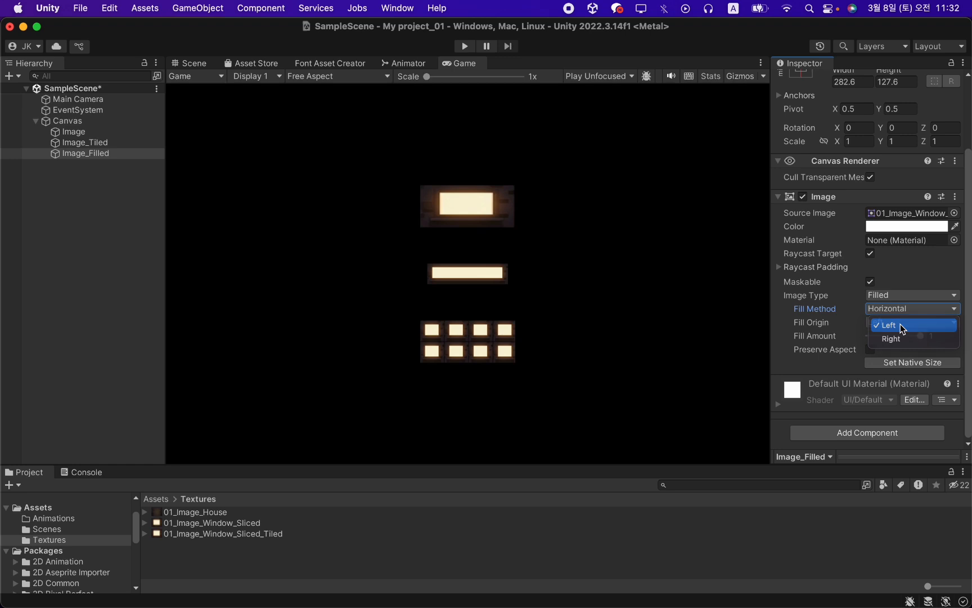
click(902, 327)
drag(912, 334, 933, 341)
click(924, 323)
click(905, 337)
Set the fill method of Image_Filled to Vertical with the fill origin at Top.
click(939, 309)
click(918, 324)
click(928, 323)
click(924, 338)
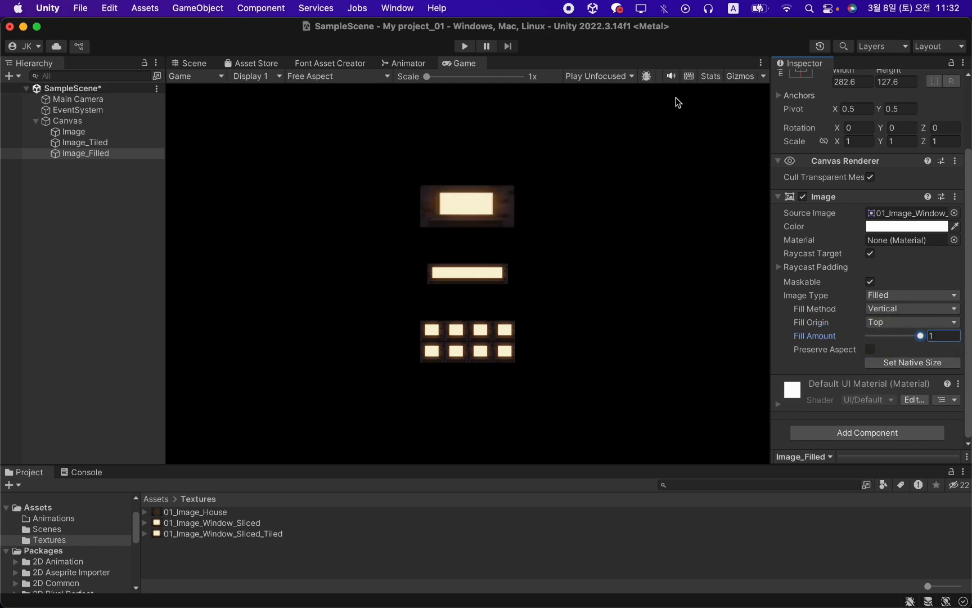